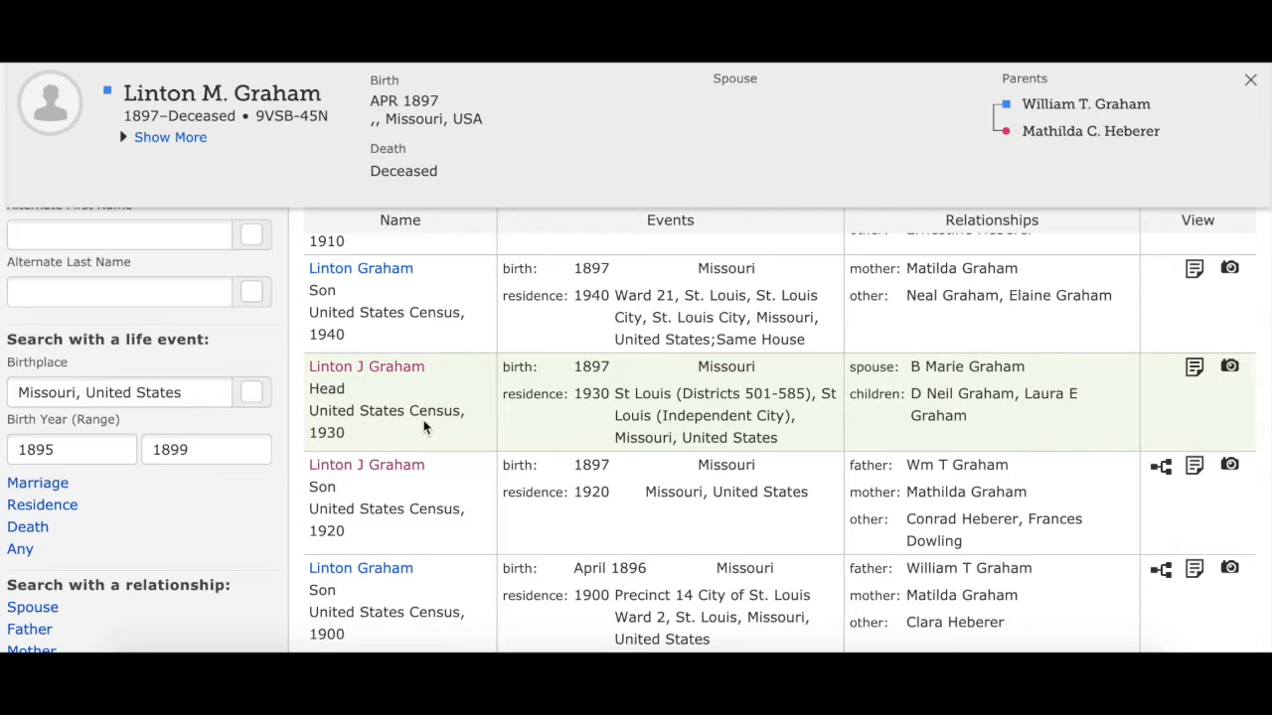
Open the 1930 census record listing the husband as Head and review its details and household members
{"action": "left_click", "coordinate": [394, 367]}
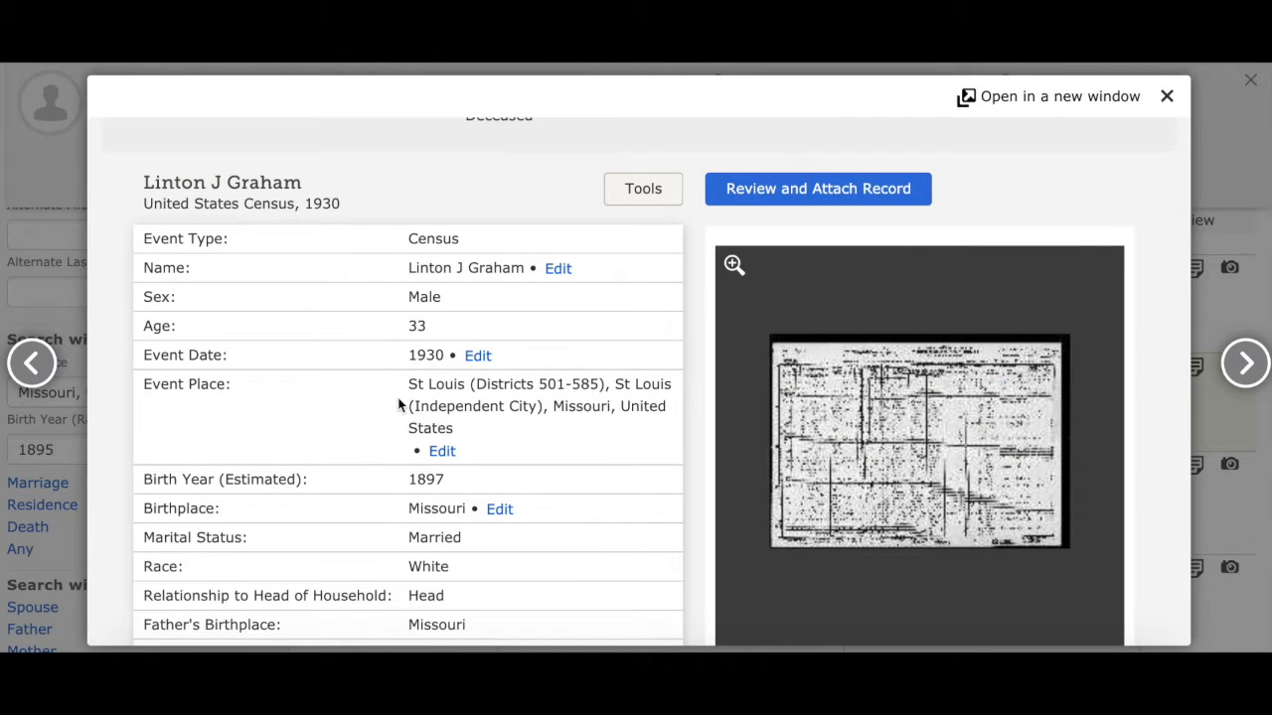
{"action": "scroll", "coordinate": [398, 402], "scroll_direction": "down", "scroll_amount": 3}
{"action": "scroll", "coordinate": [398, 400], "scroll_direction": "down", "scroll_amount": 1}
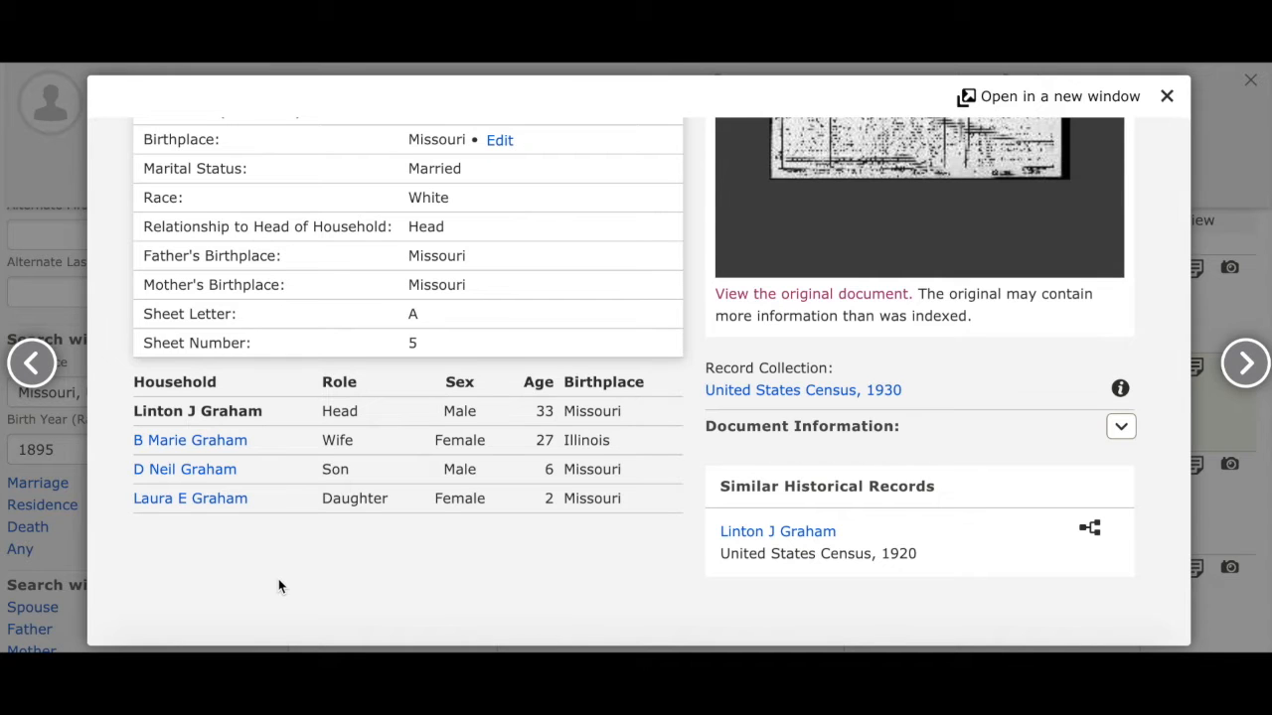
{"action": "scroll", "coordinate": [278, 586], "scroll_direction": "up", "scroll_amount": 5}
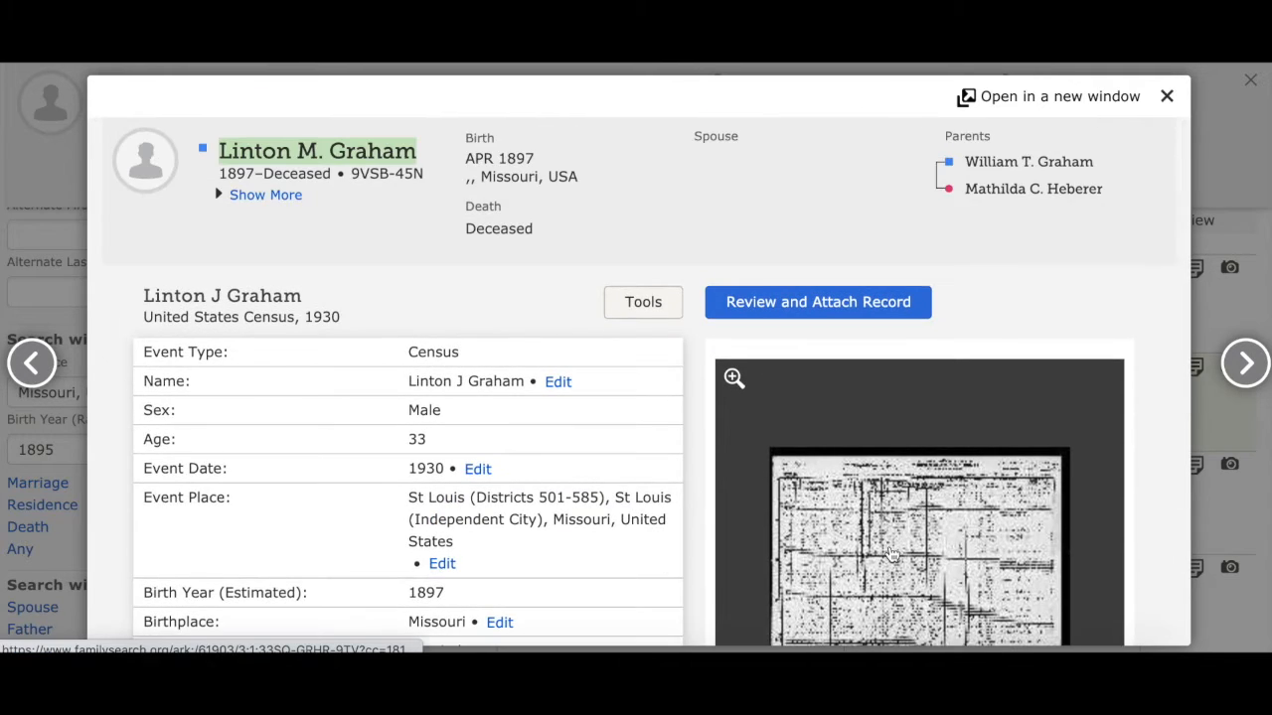
Open the original 1930 census image and examine the handwritten entries for the husband, wife, son and daughter
{"action": "left_click", "coordinate": [891, 555]}
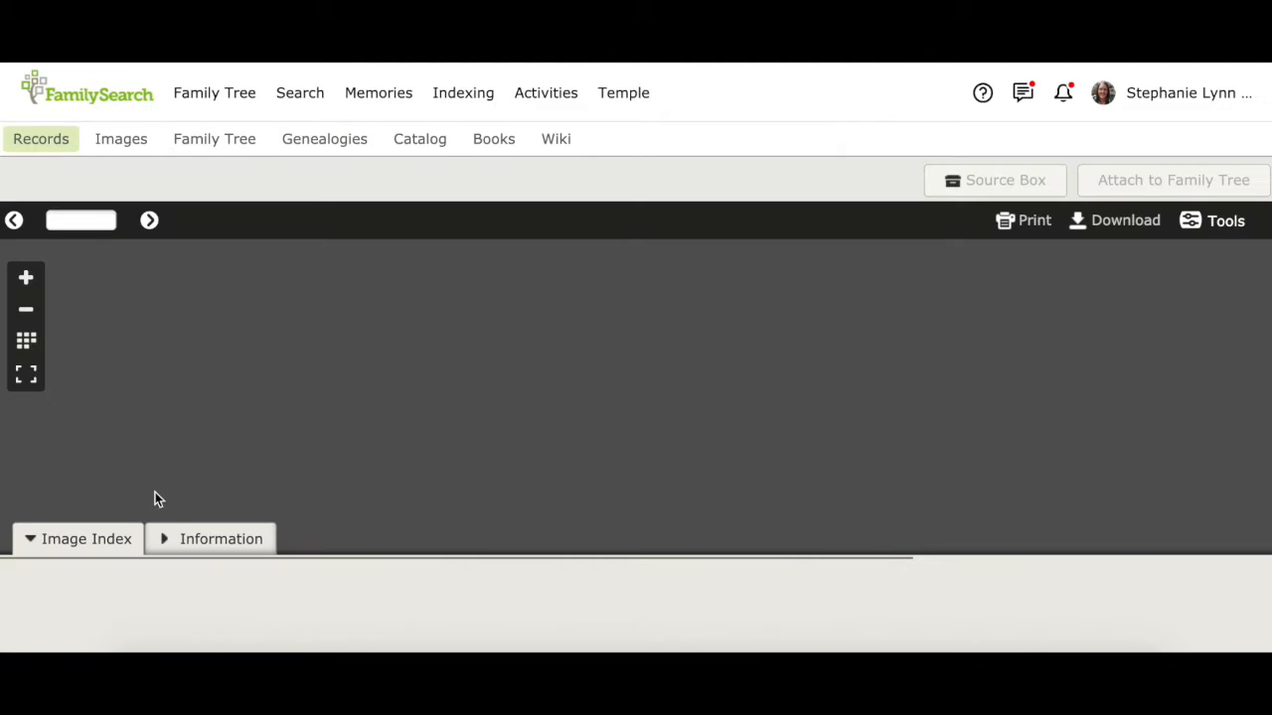
{"action": "left_click", "coordinate": [29, 543]}
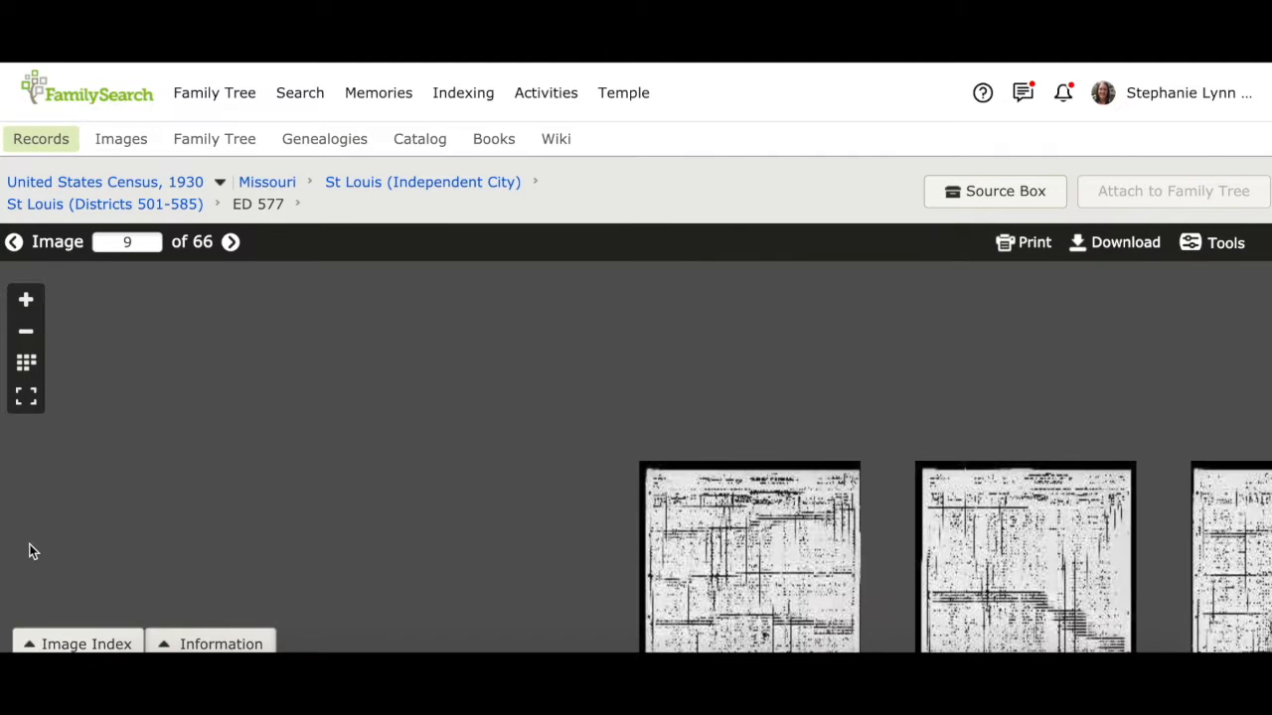
{"action": "left_click", "coordinate": [25, 301]}
{"action": "left_click", "coordinate": [25, 300]}
{"action": "left_click", "coordinate": [25, 301]}
{"action": "left_click", "coordinate": [25, 300]}
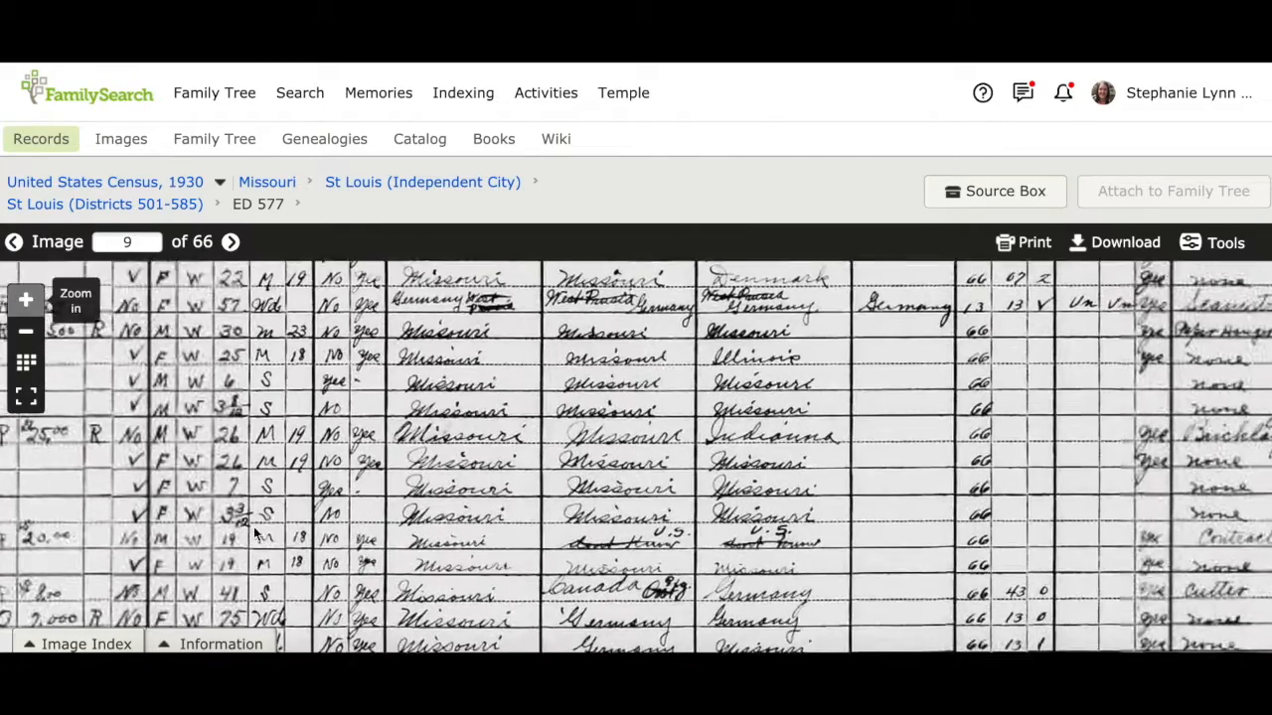
{"action": "left_click_drag", "start_coordinate": [287, 526], "coordinate": [837, 371]}
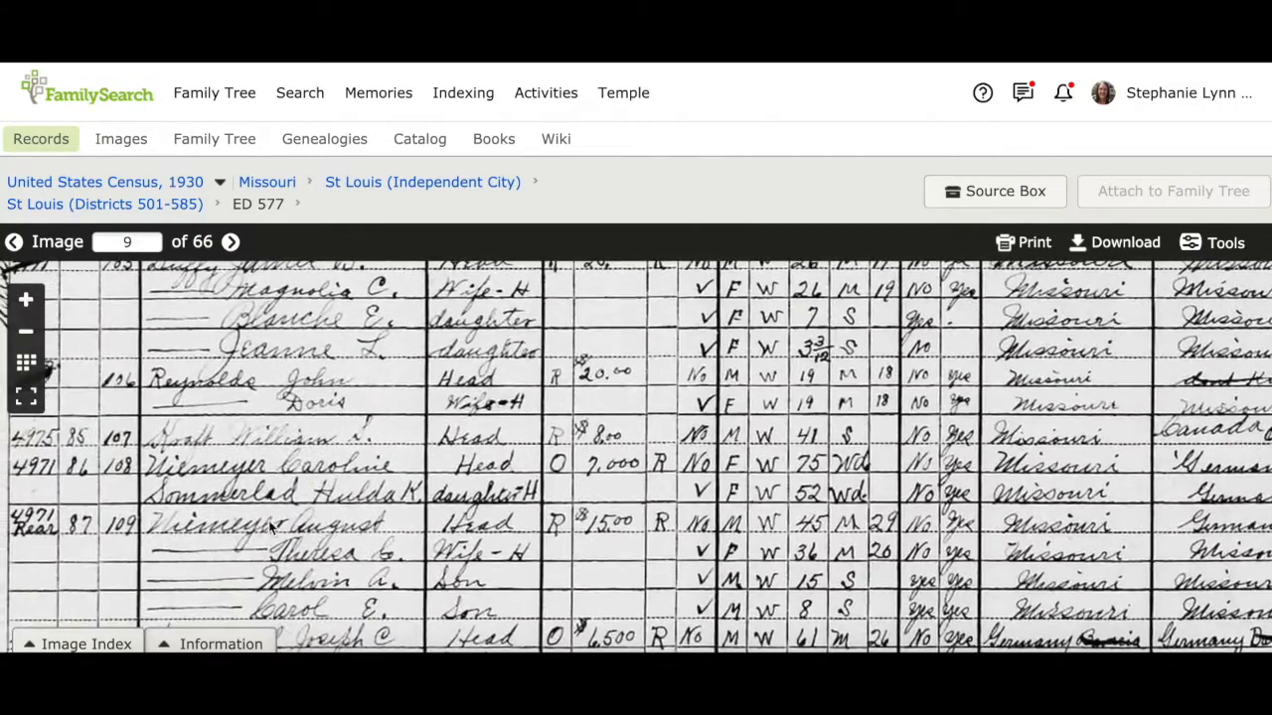
{"action": "left_click_drag", "start_coordinate": [268, 521], "coordinate": [356, 209]}
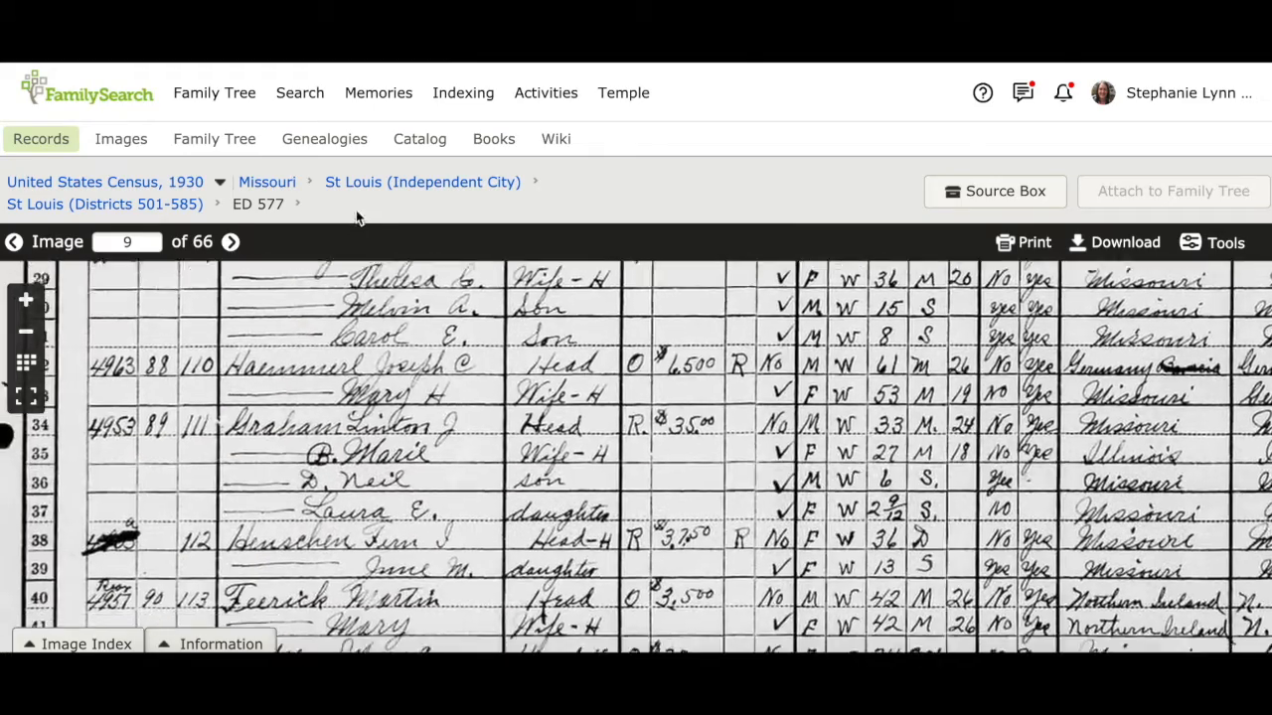
{"action": "left_click", "coordinate": [25, 300]}
{"action": "left_click", "coordinate": [25, 300]}
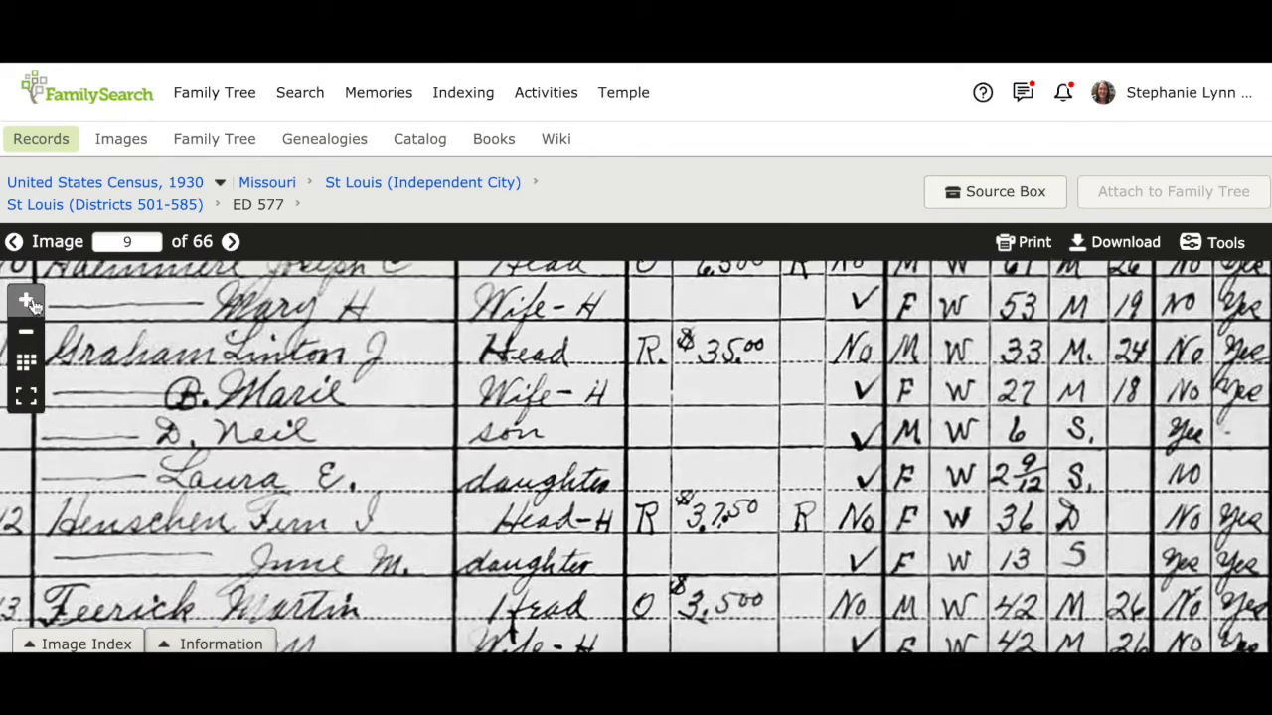
{"action": "left_click_drag", "start_coordinate": [234, 373], "coordinate": [325, 371]}
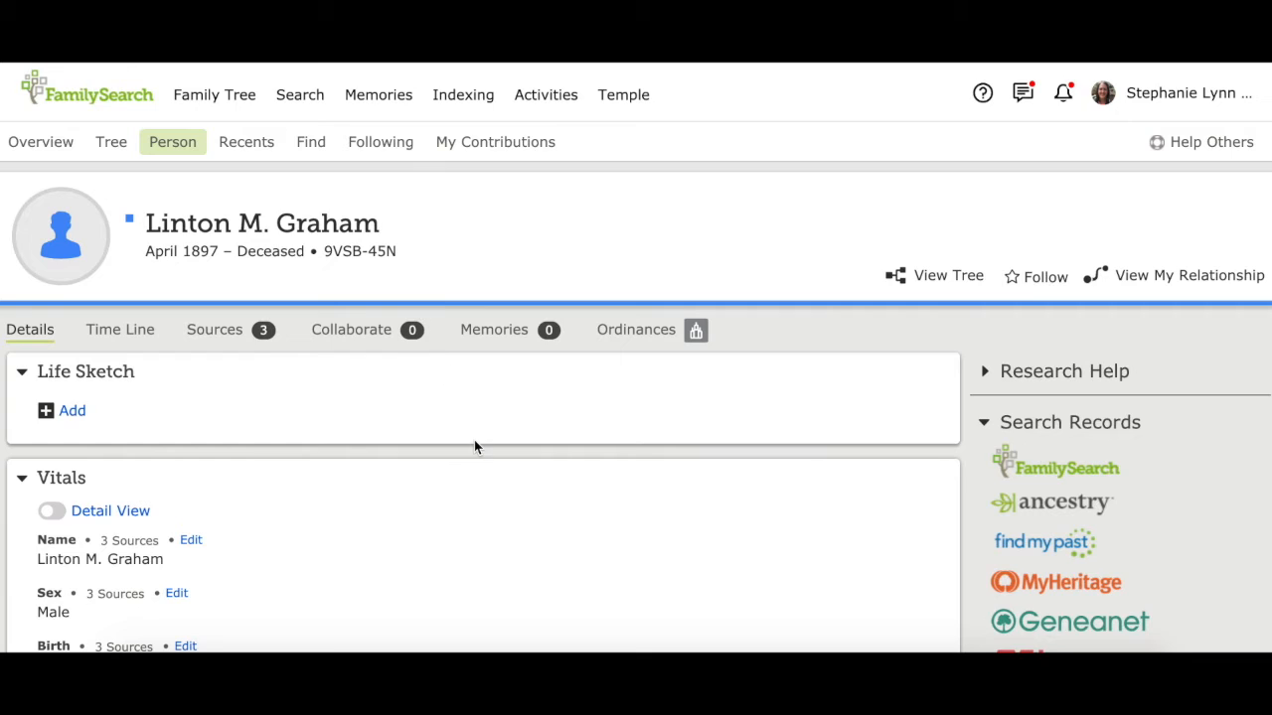
{"action": "scroll", "coordinate": [474, 447], "scroll_direction": "down", "scroll_amount": 10}
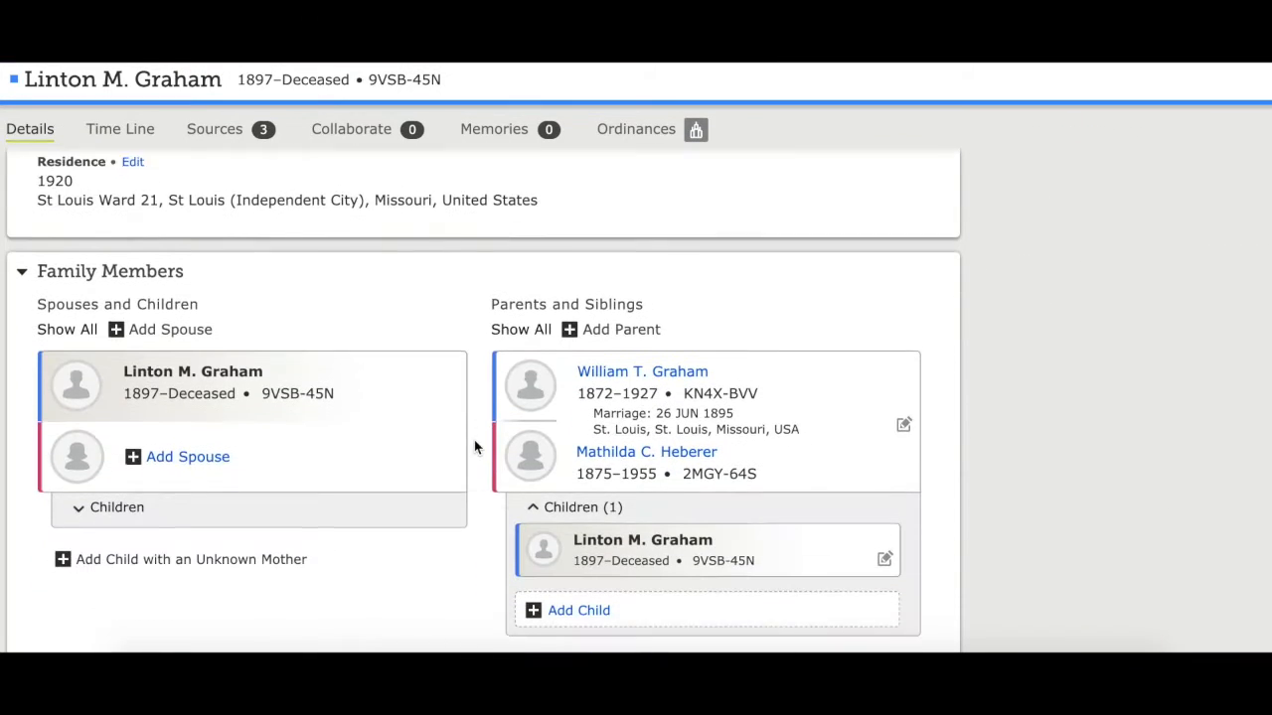
{"action": "left_click", "coordinate": [165, 444]}
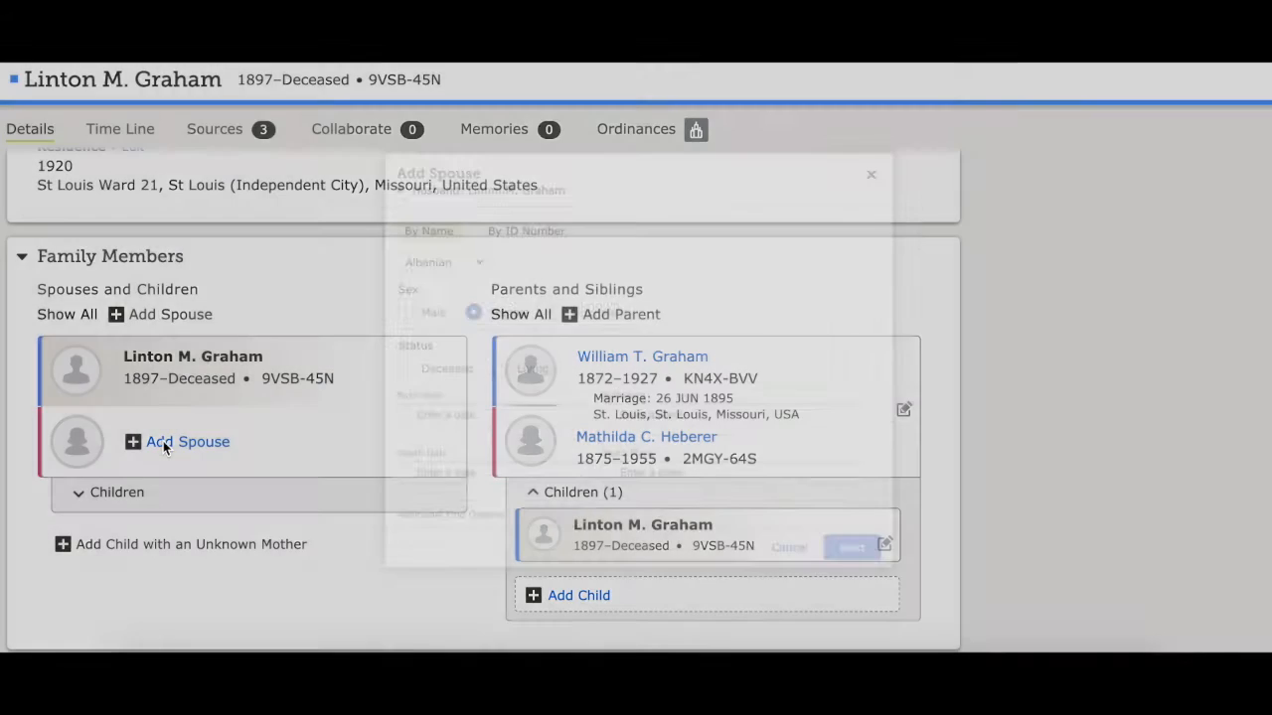
{"action": "scroll", "coordinate": [497, 308], "scroll_direction": "down", "scroll_amount": 3}
{"action": "scroll", "coordinate": [497, 309], "scroll_direction": "up", "scroll_amount": 2}
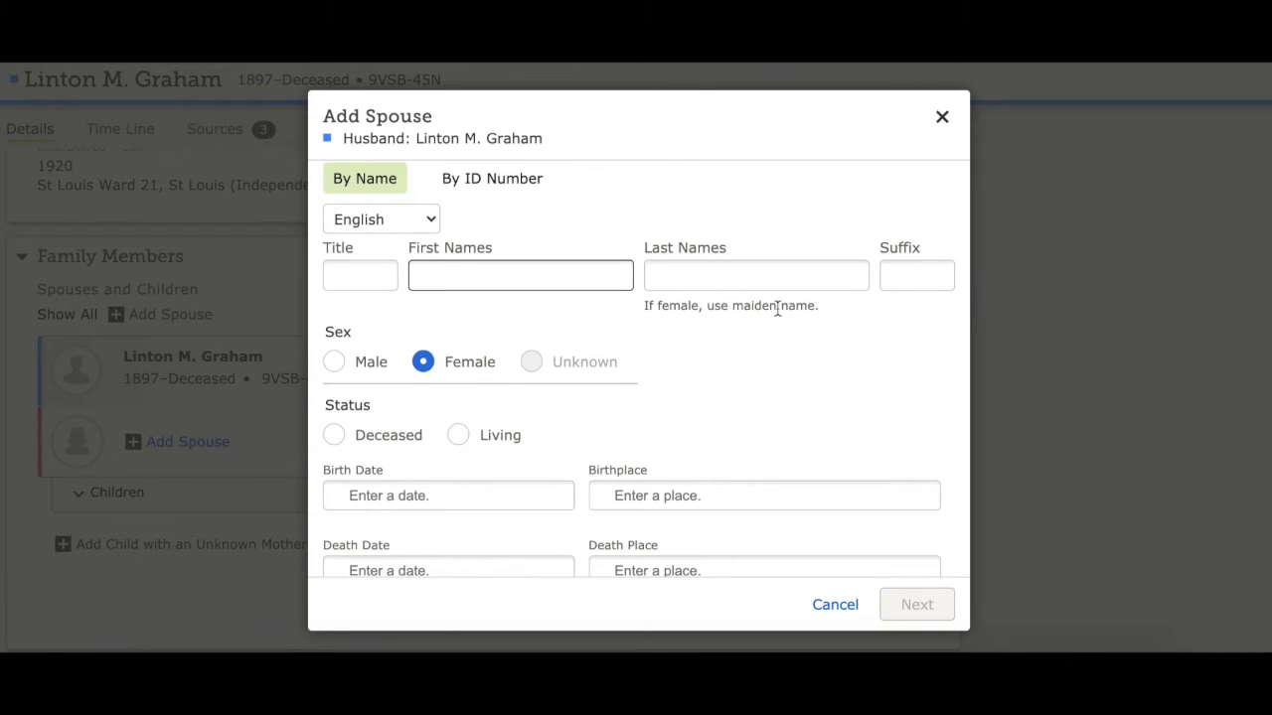
{"action": "scroll", "coordinate": [733, 391], "scroll_direction": "down", "scroll_amount": 3}
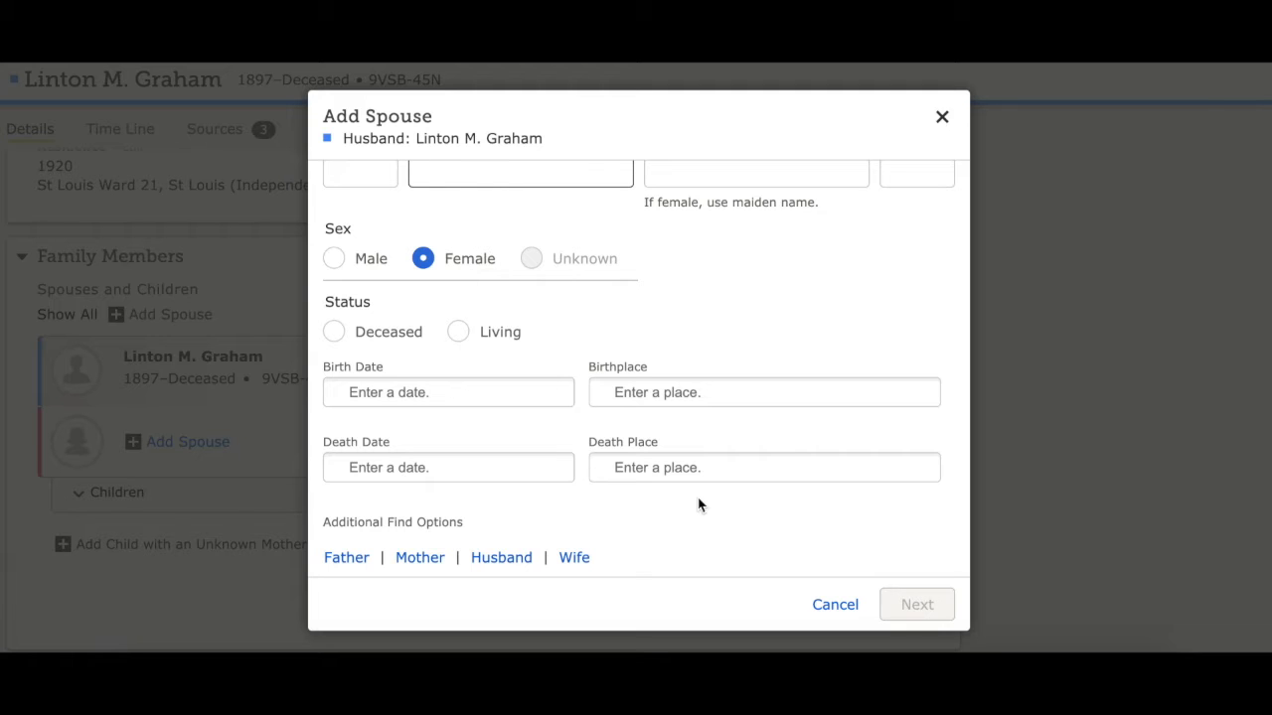
{"action": "left_click", "coordinate": [941, 118]}
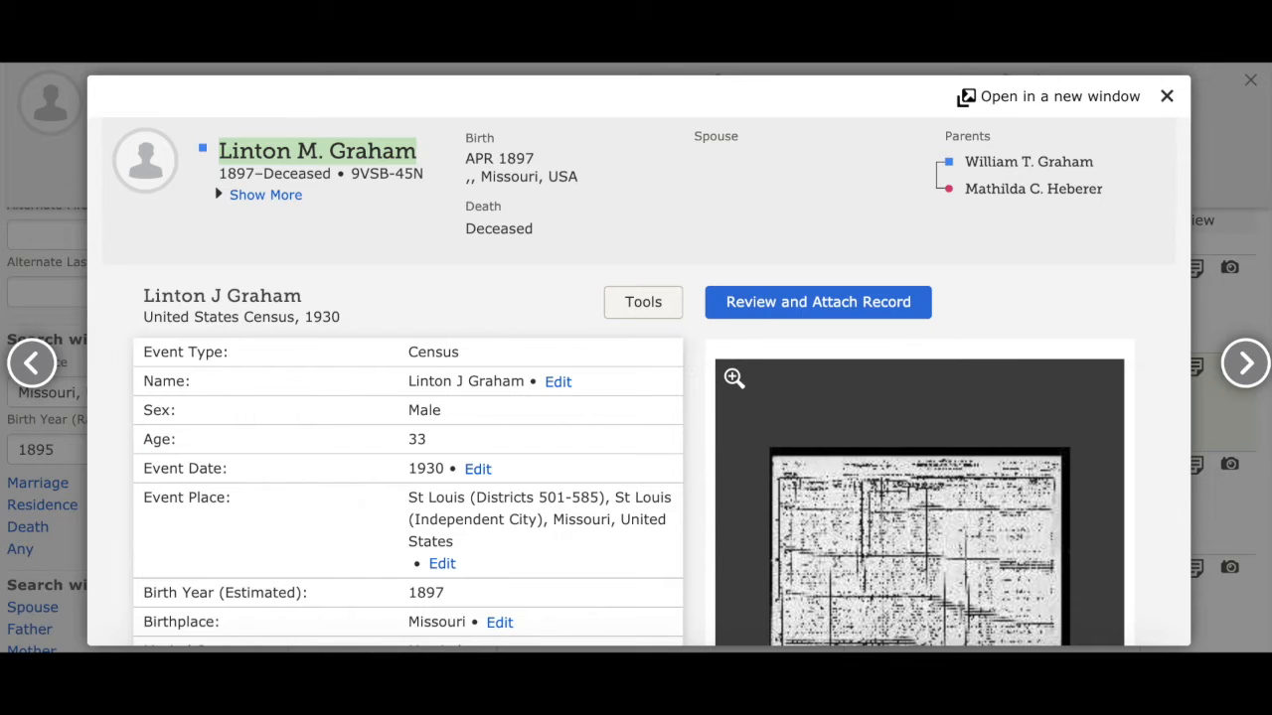
Review the 1930 census record against the tree and attach it as a source to the husband's profile
{"action": "scroll", "coordinate": [543, 532], "scroll_direction": "down", "scroll_amount": 1}
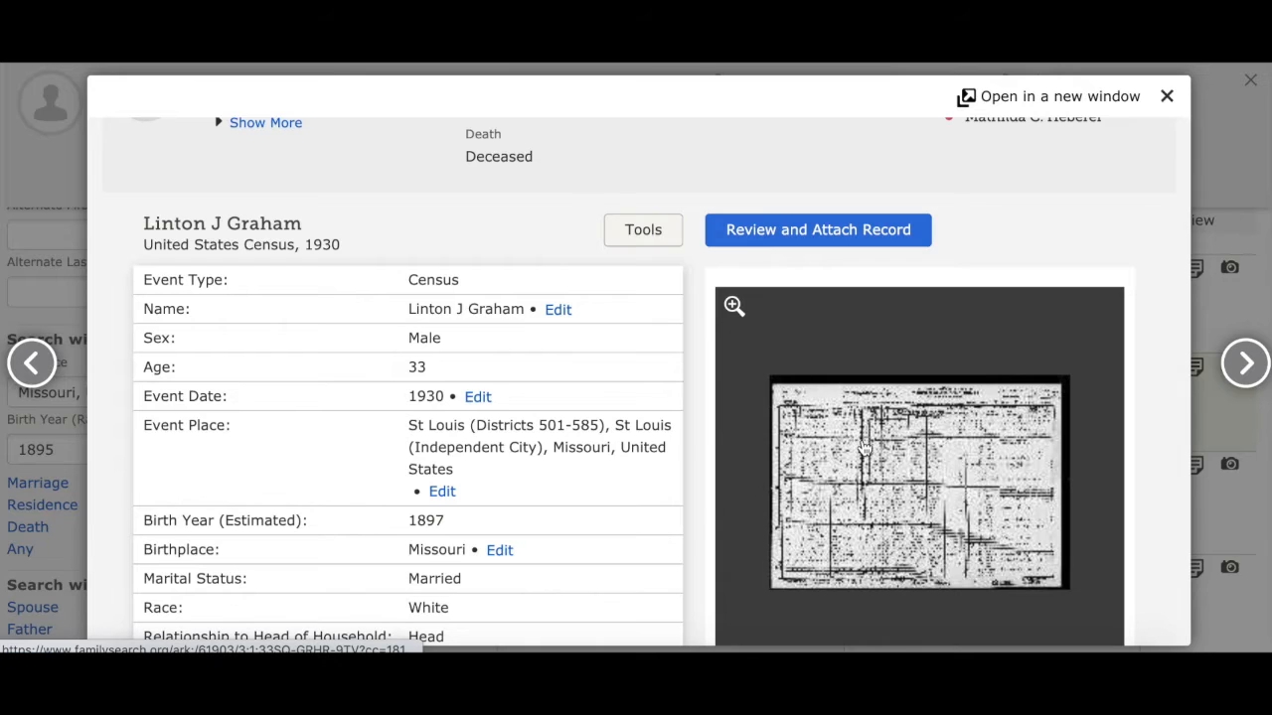
{"action": "left_click", "coordinate": [818, 232]}
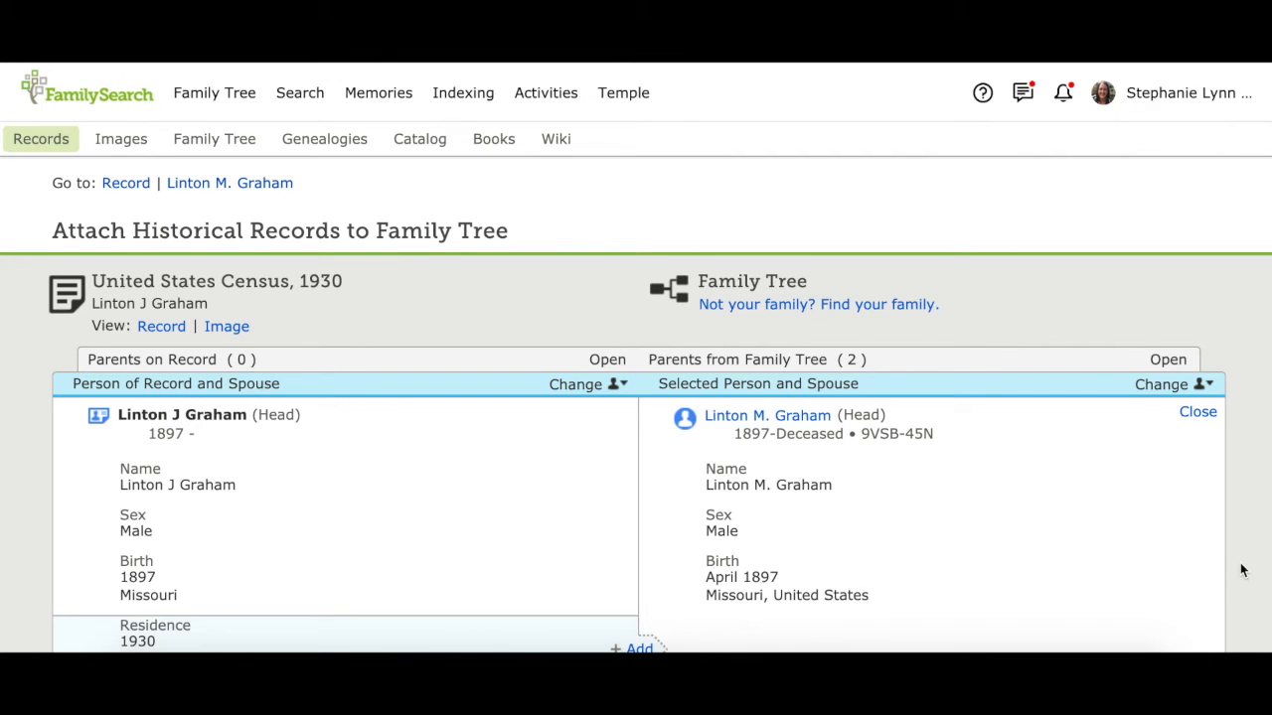
{"action": "scroll", "coordinate": [1241, 568], "scroll_direction": "down", "scroll_amount": 3}
{"action": "scroll", "coordinate": [1241, 570], "scroll_direction": "down", "scroll_amount": 5}
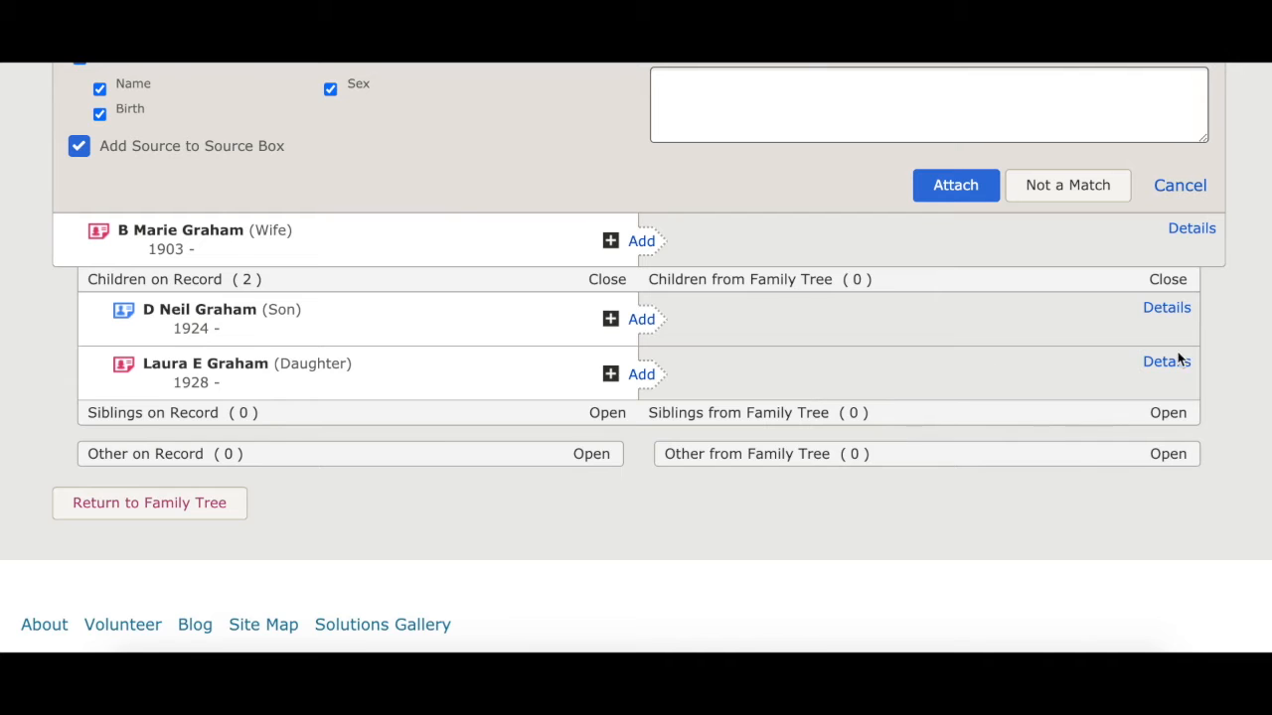
{"action": "scroll", "coordinate": [1264, 324], "scroll_direction": "up", "scroll_amount": 3}
{"action": "scroll", "coordinate": [1264, 324], "scroll_direction": "up", "scroll_amount": 5}
{"action": "scroll", "coordinate": [1263, 321], "scroll_direction": "down", "scroll_amount": 4}
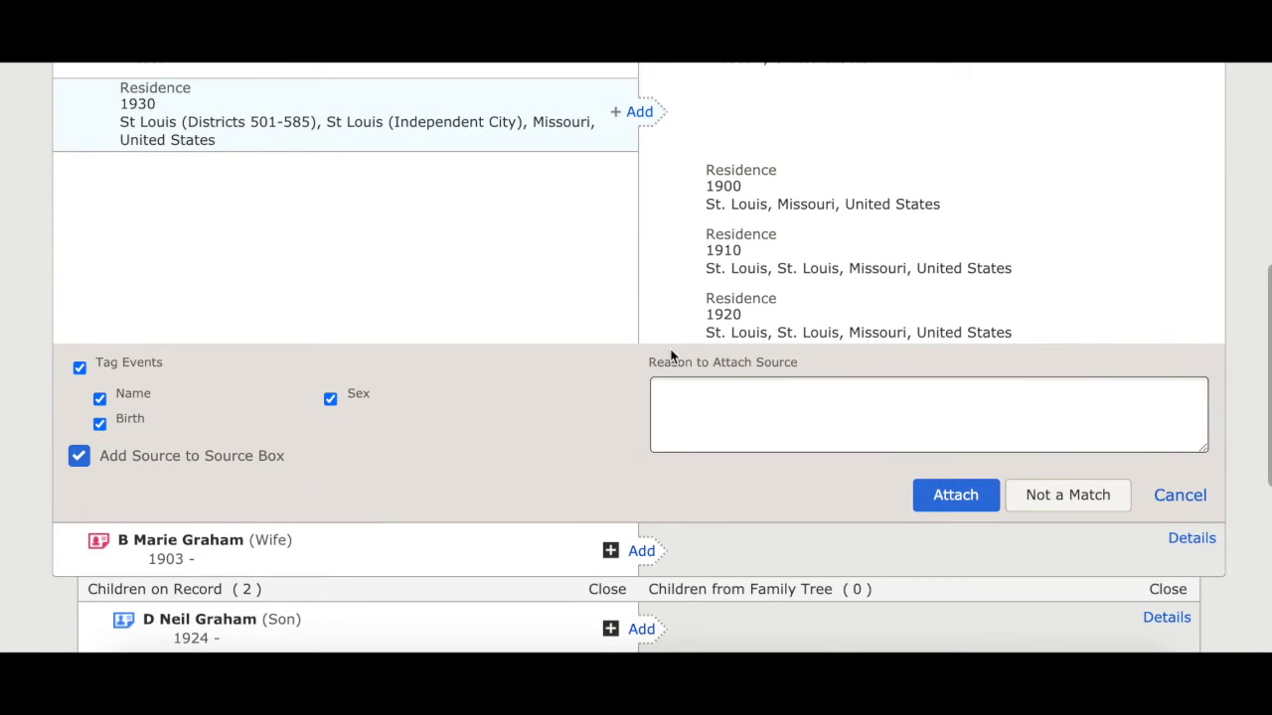
{"action": "left_click", "coordinate": [949, 504]}
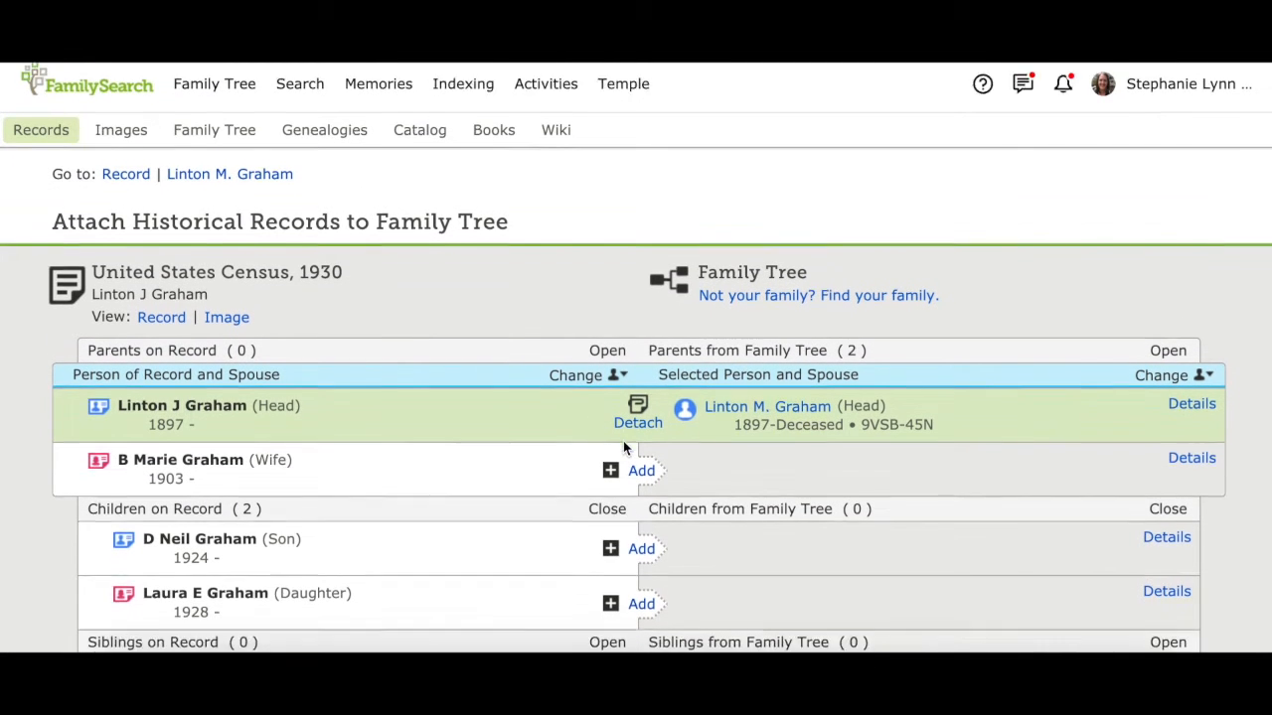
Add the wife from the 1930 census to the tree as a new person, with her married last name cleared
{"action": "scroll", "coordinate": [623, 441], "scroll_direction": "down", "scroll_amount": 3}
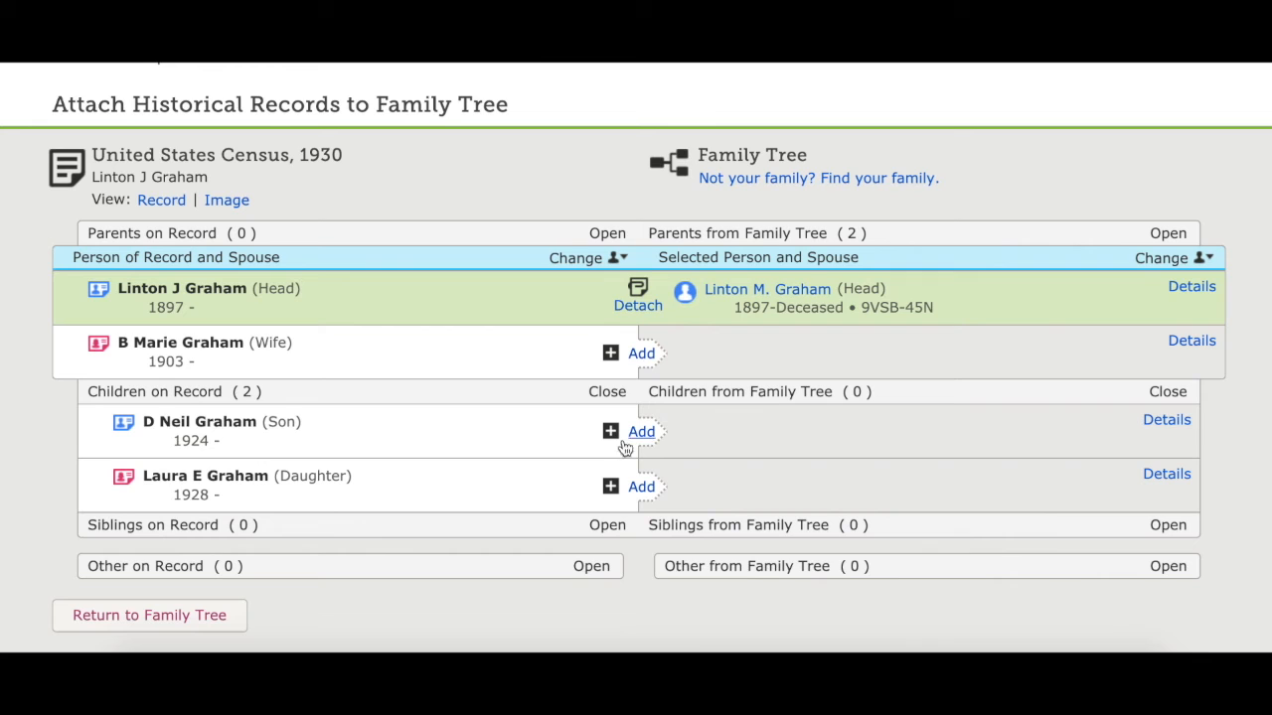
{"action": "left_click", "coordinate": [641, 355]}
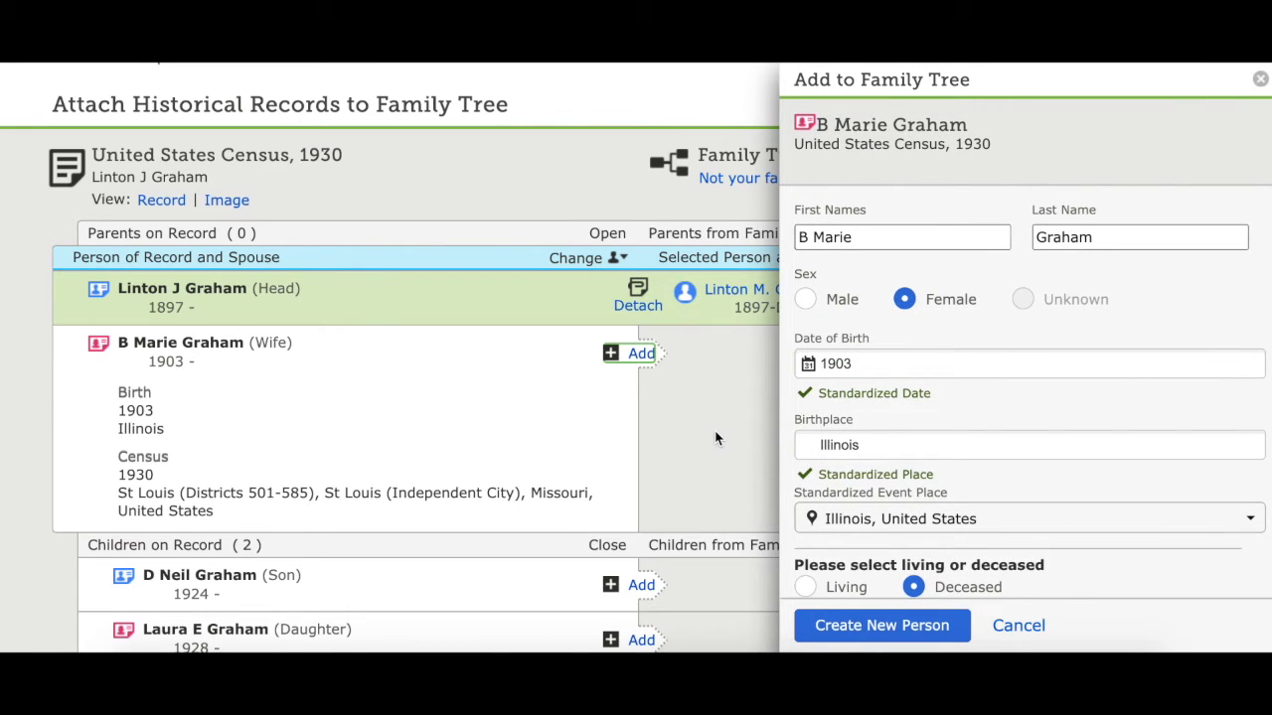
{"action": "double_click", "coordinate": [1067, 238]}
{"action": "key", "text": "BackSpace"}
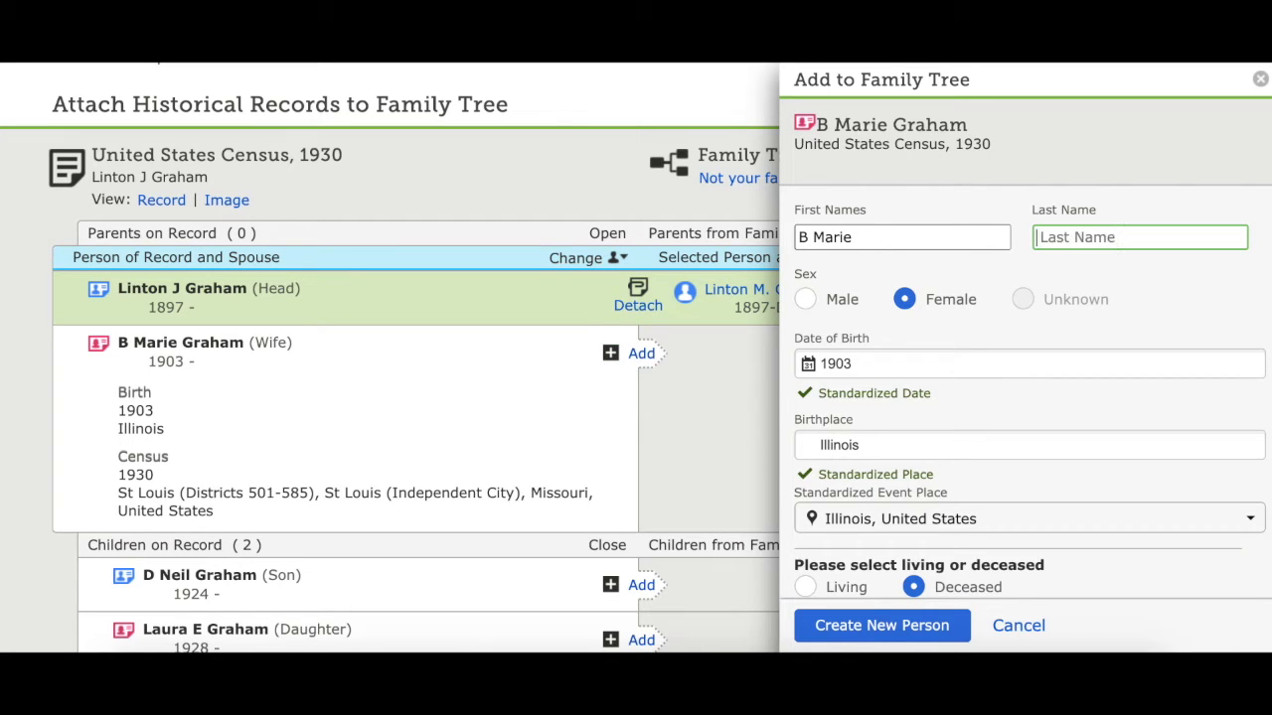
{"action": "left_click", "coordinate": [1063, 262]}
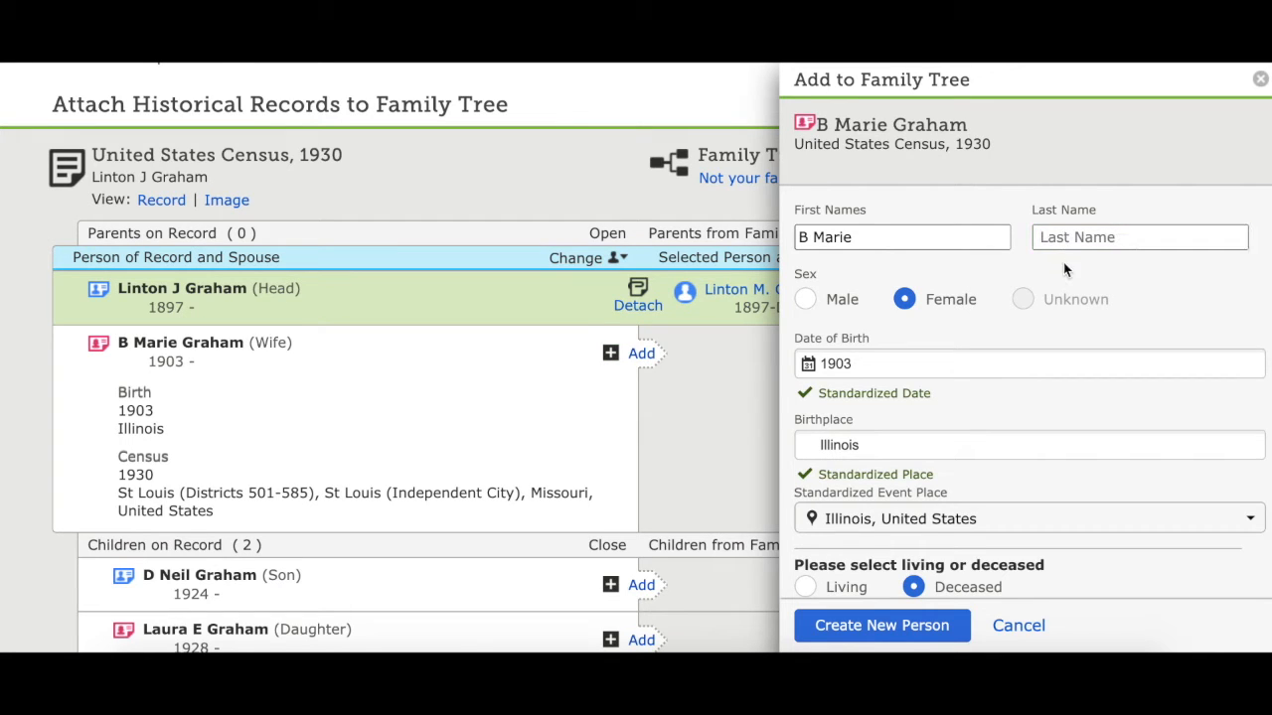
{"action": "left_click", "coordinate": [842, 237]}
{"action": "scroll", "coordinate": [1036, 338], "scroll_direction": "down", "scroll_amount": 3}
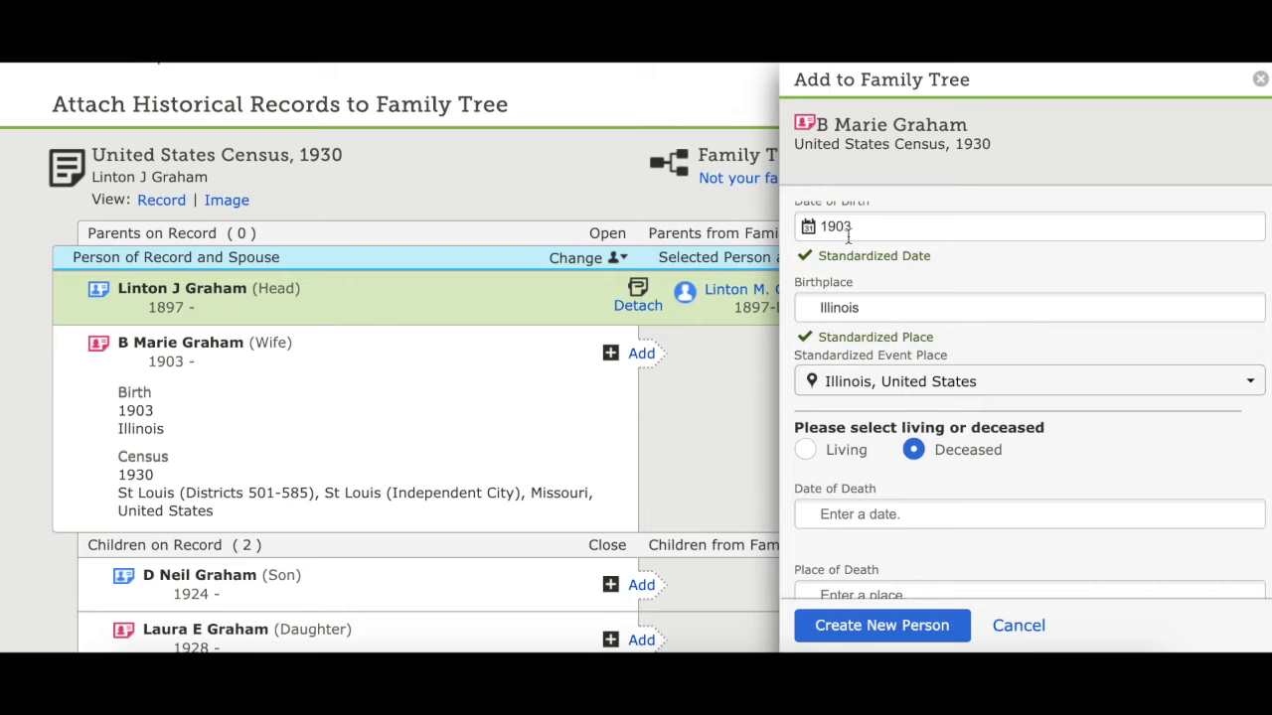
{"action": "scroll", "coordinate": [848, 237], "scroll_direction": "up", "scroll_amount": 2}
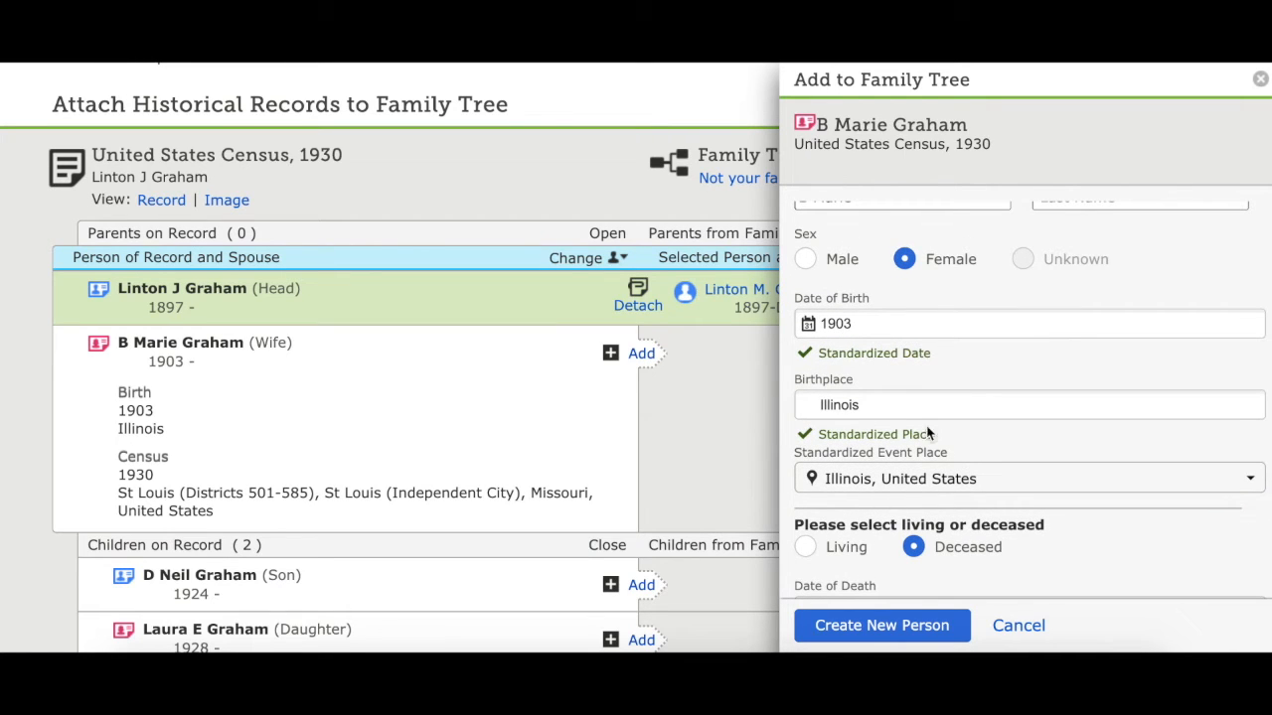
{"action": "scroll", "coordinate": [963, 450], "scroll_direction": "down", "scroll_amount": 4}
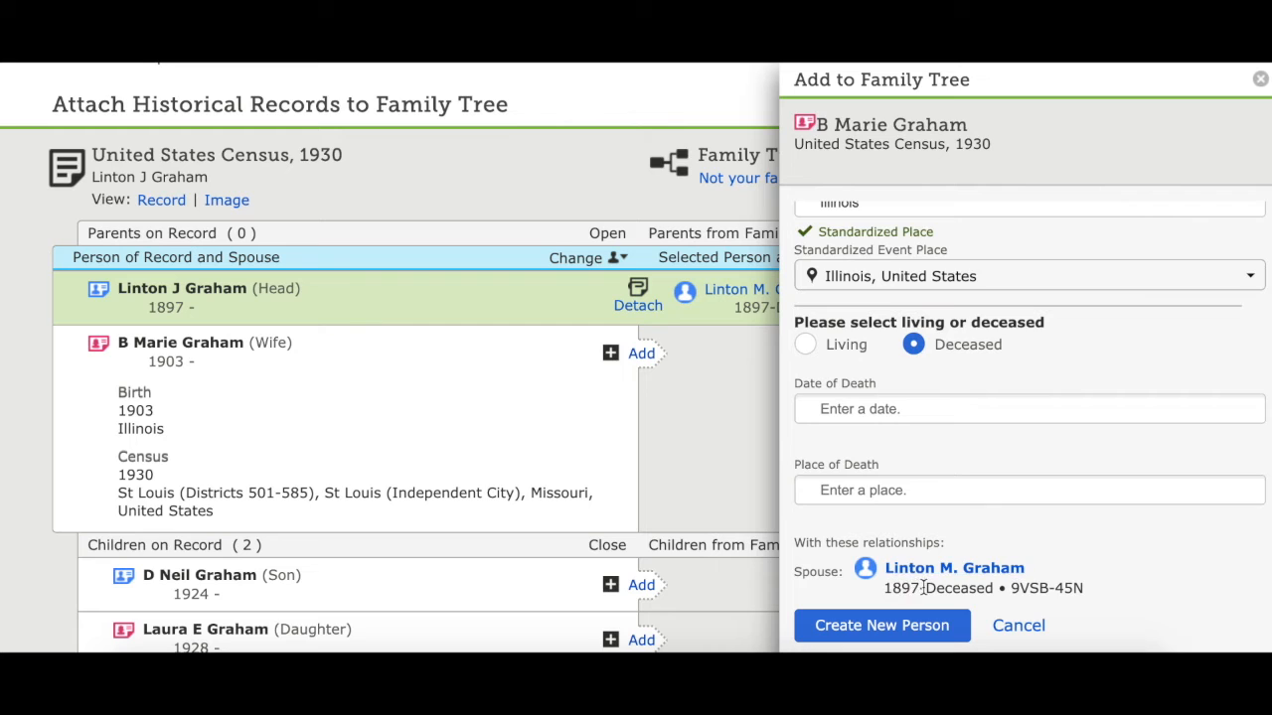
{"action": "left_click", "coordinate": [853, 626]}
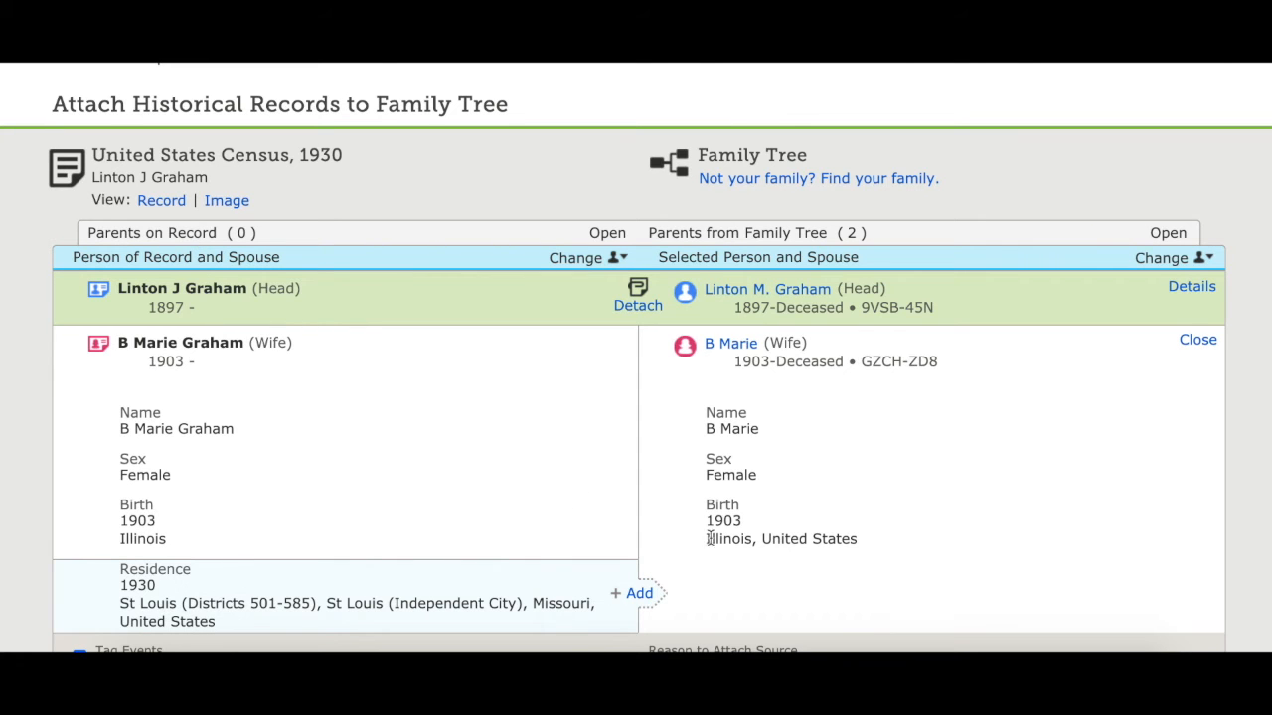
Attach the 1930 census record as a source to the wife's new profile
{"action": "scroll", "coordinate": [907, 557], "scroll_direction": "down", "scroll_amount": 2}
{"action": "scroll", "coordinate": [907, 556], "scroll_direction": "down", "scroll_amount": 1}
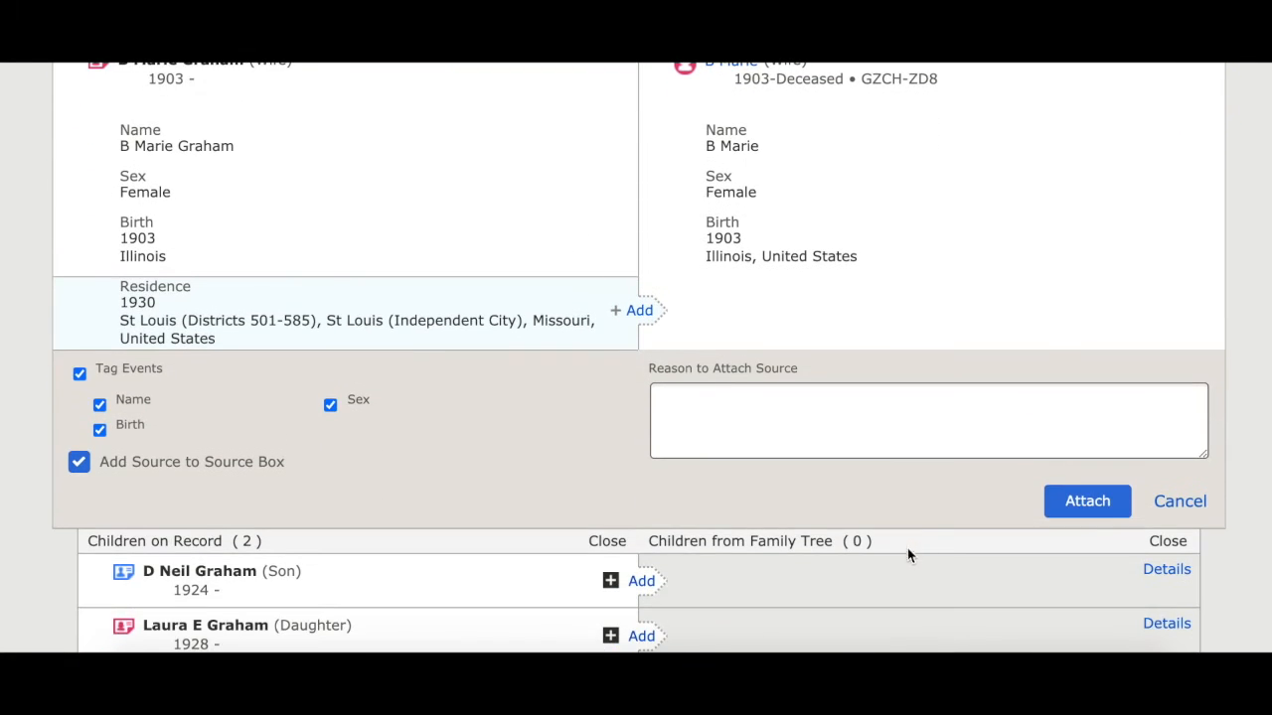
{"action": "left_click", "coordinate": [1087, 503]}
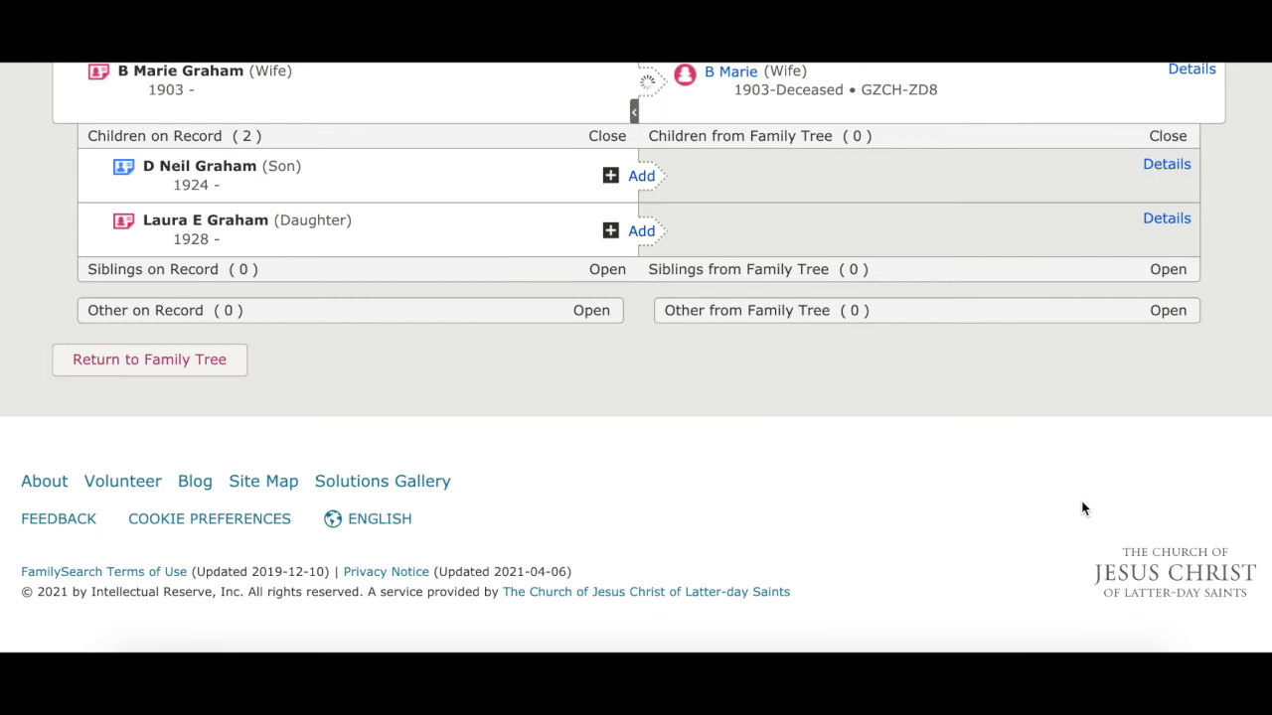
{"action": "scroll", "coordinate": [1083, 509], "scroll_direction": "up", "scroll_amount": 2}
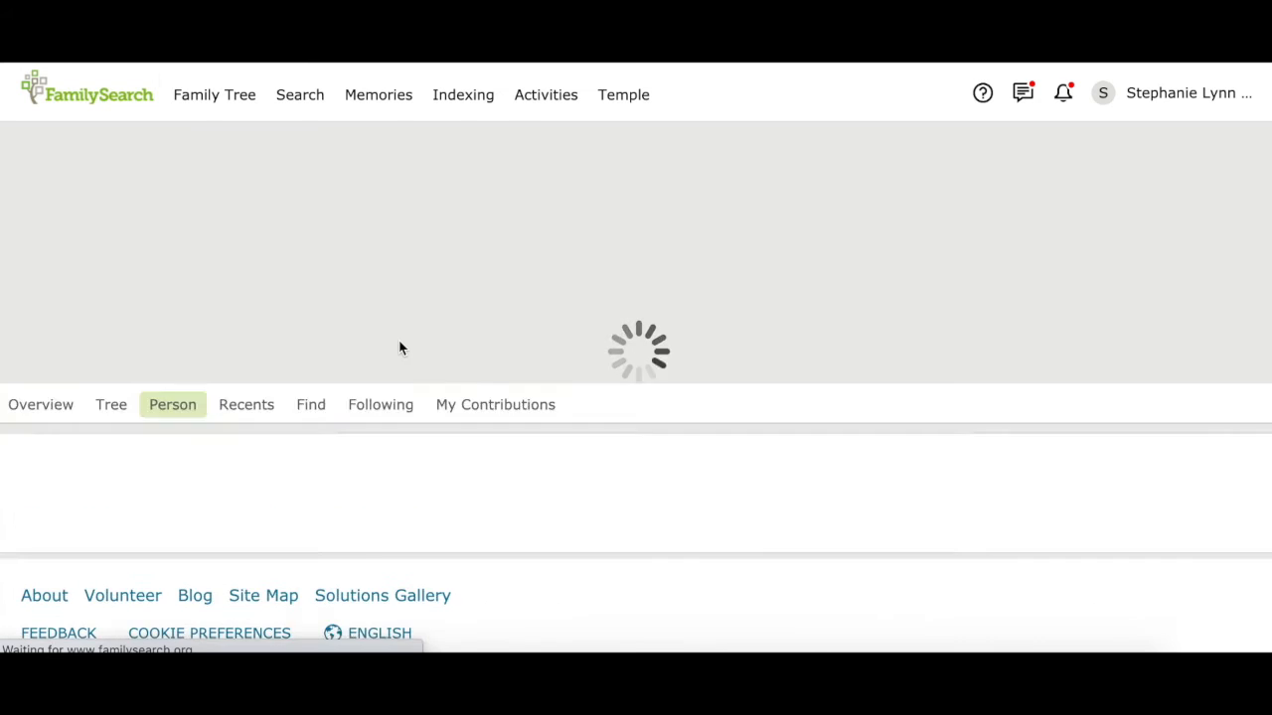
Open the wife's profile from the husband's family members and view her attached sources
{"action": "scroll", "coordinate": [401, 347], "scroll_direction": "down", "scroll_amount": 10}
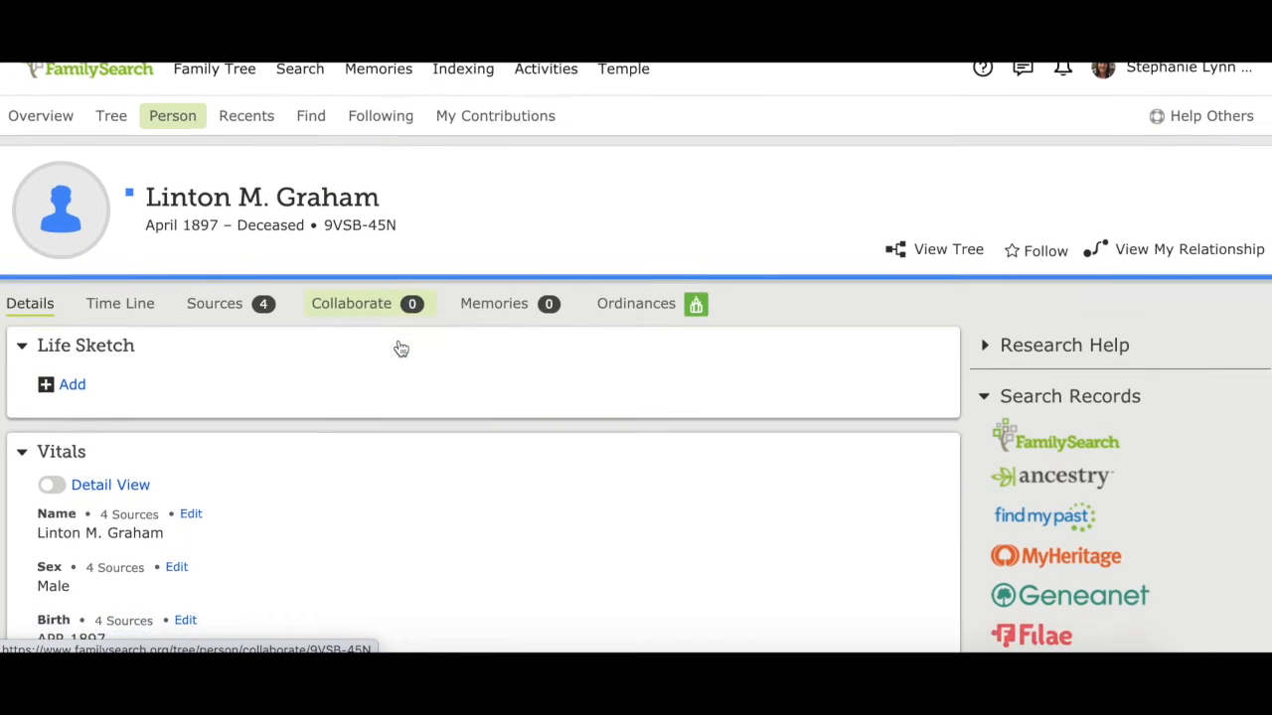
{"action": "scroll", "coordinate": [401, 347], "scroll_direction": "down", "scroll_amount": 3}
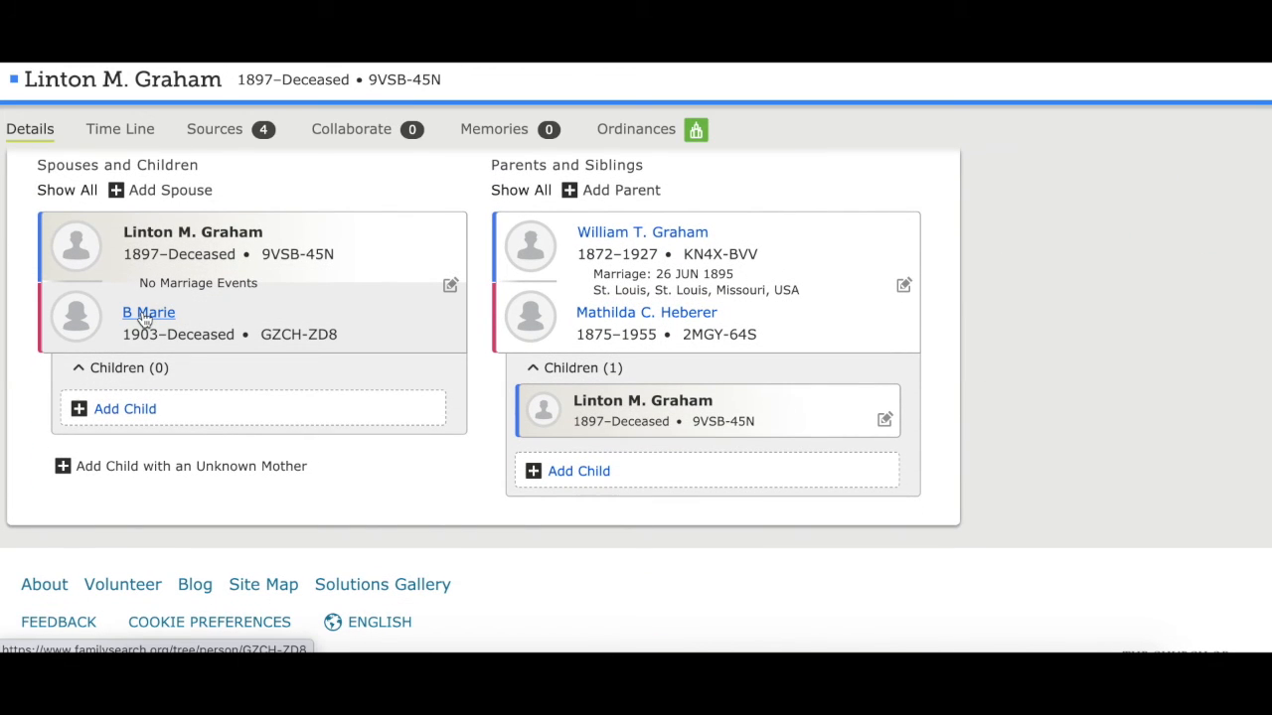
{"action": "left_click", "coordinate": [146, 314]}
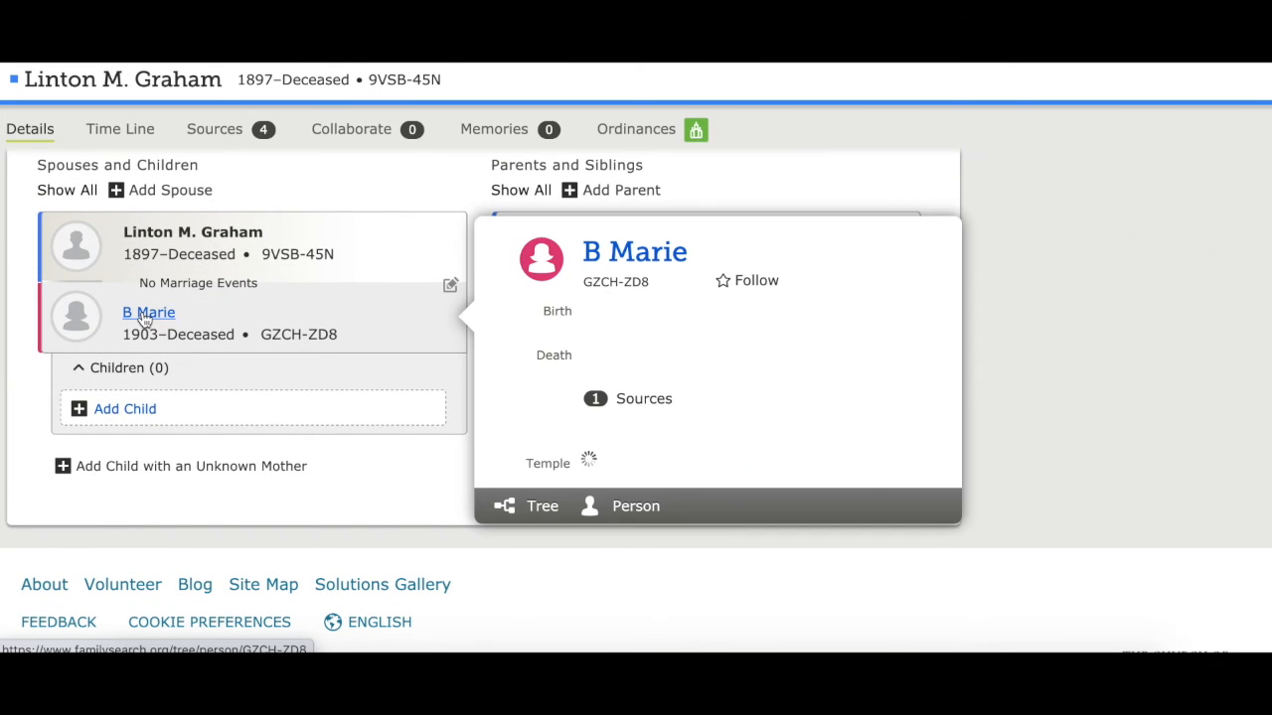
{"action": "left_click", "coordinate": [636, 509]}
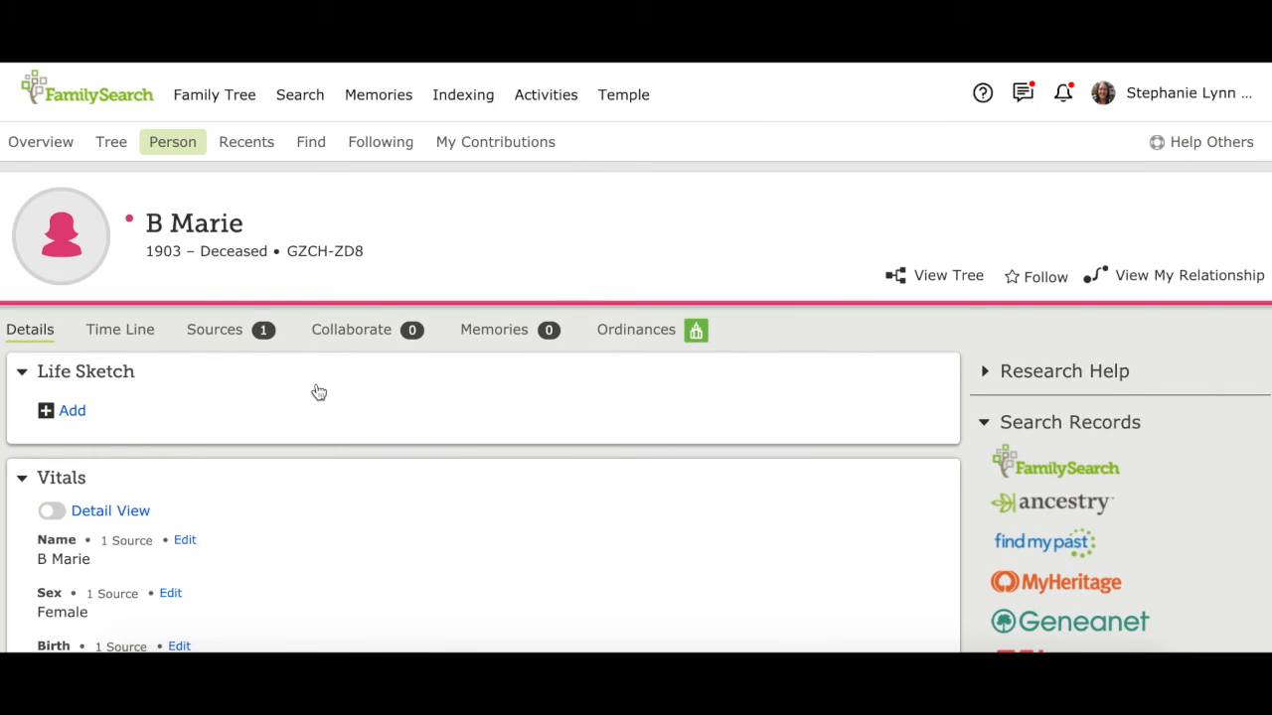
{"action": "left_click", "coordinate": [215, 336]}
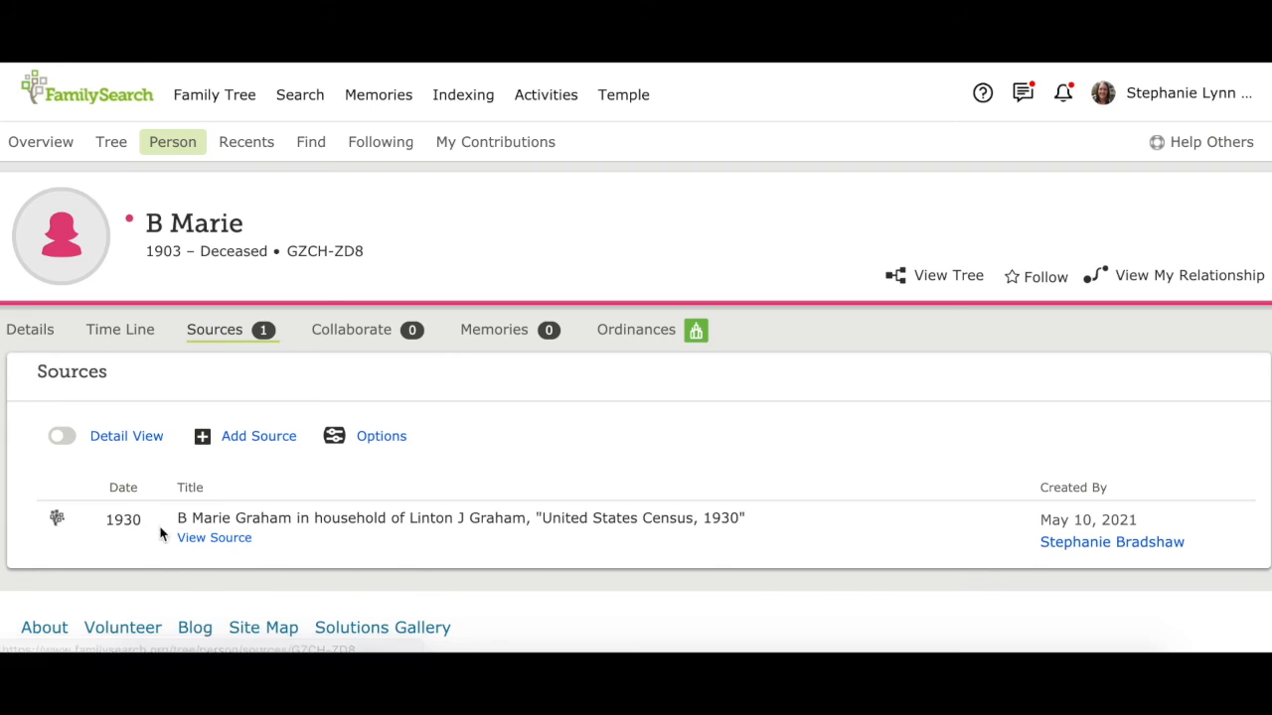